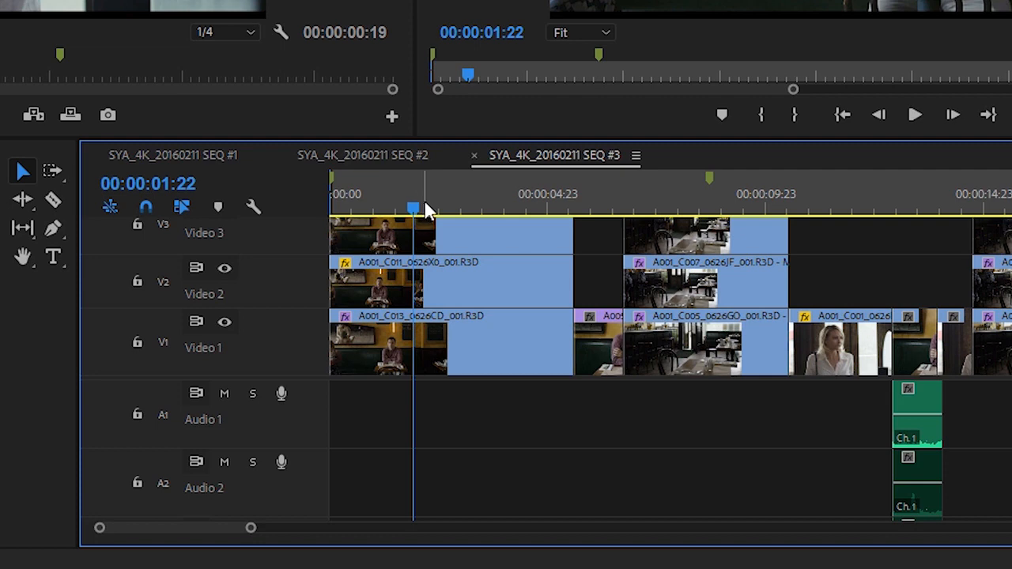
- Mark the sequence's export range with an In point at 00:00:01:22 and an Out point at 00:00:09:21
key("i")
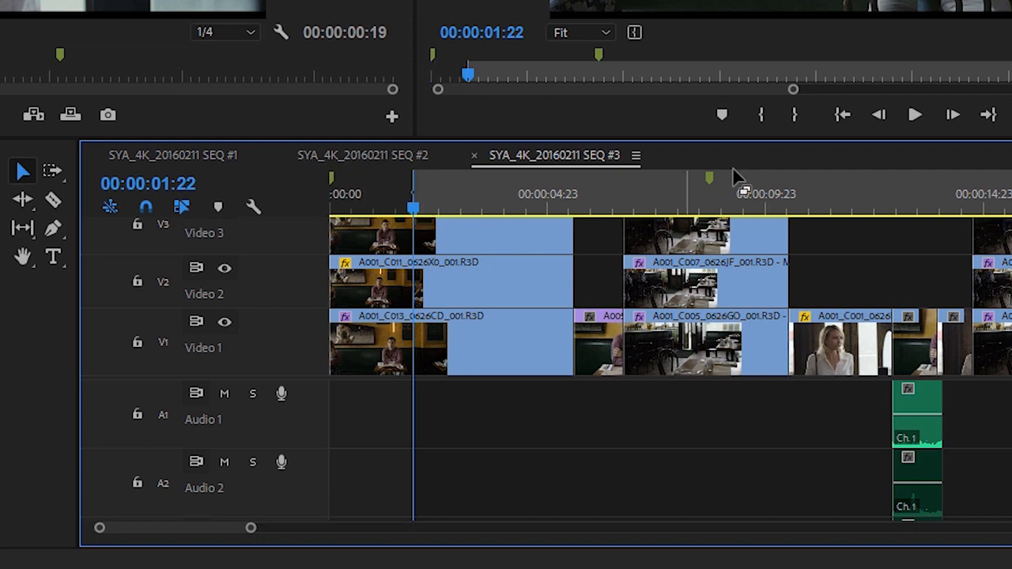
left_click(762, 197)
key("o")
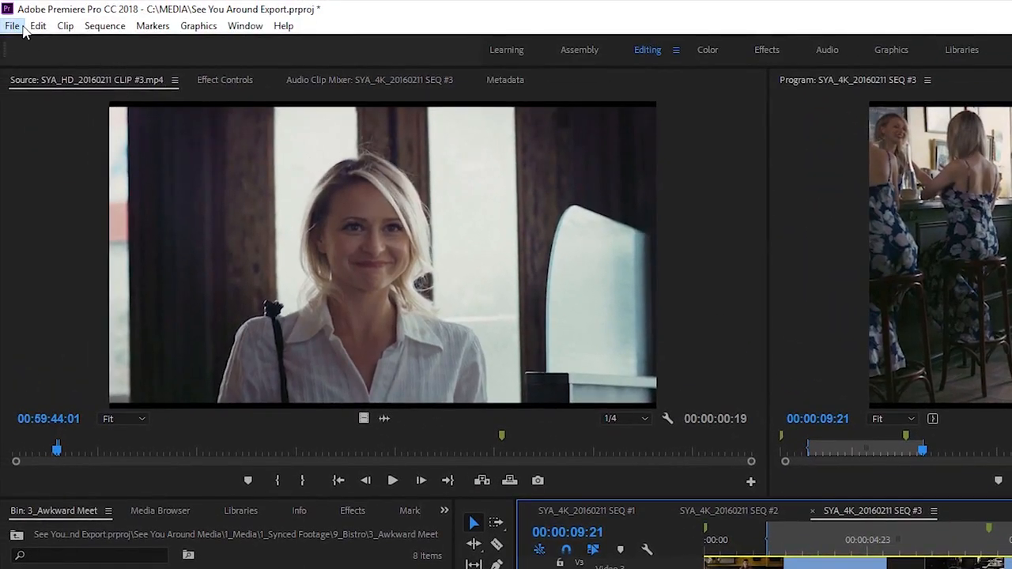
- Look over the media export settings for the marked range and close them without exporting
left_click(12, 25)
mouse_move(198, 504)
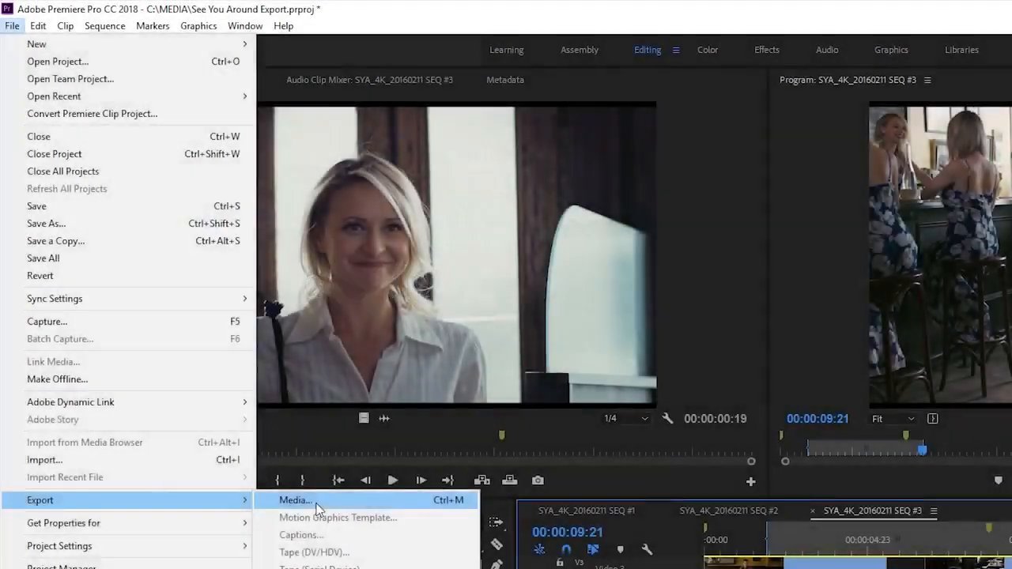
left_click(316, 506)
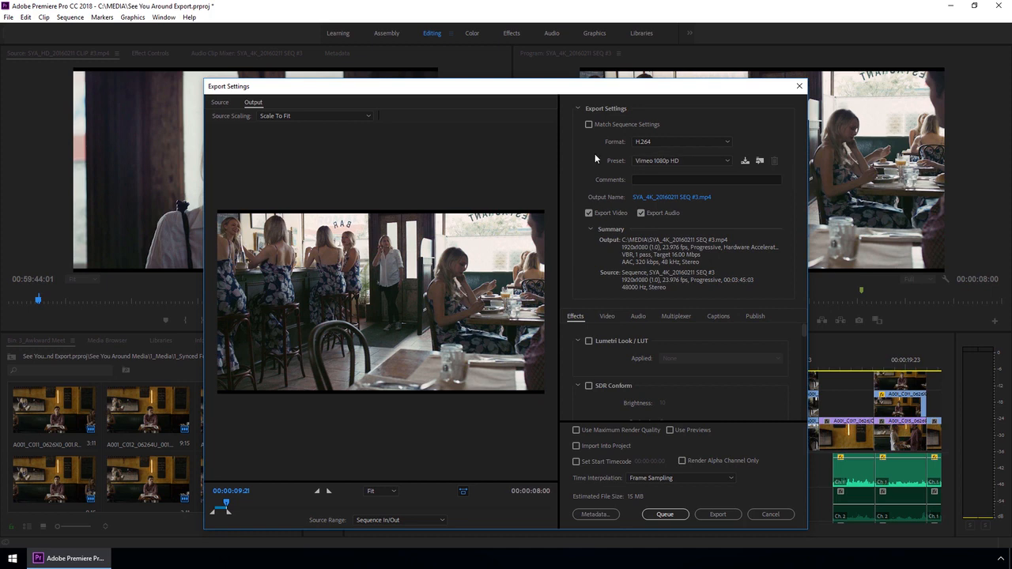
left_click(717, 515)
left_click(768, 514)
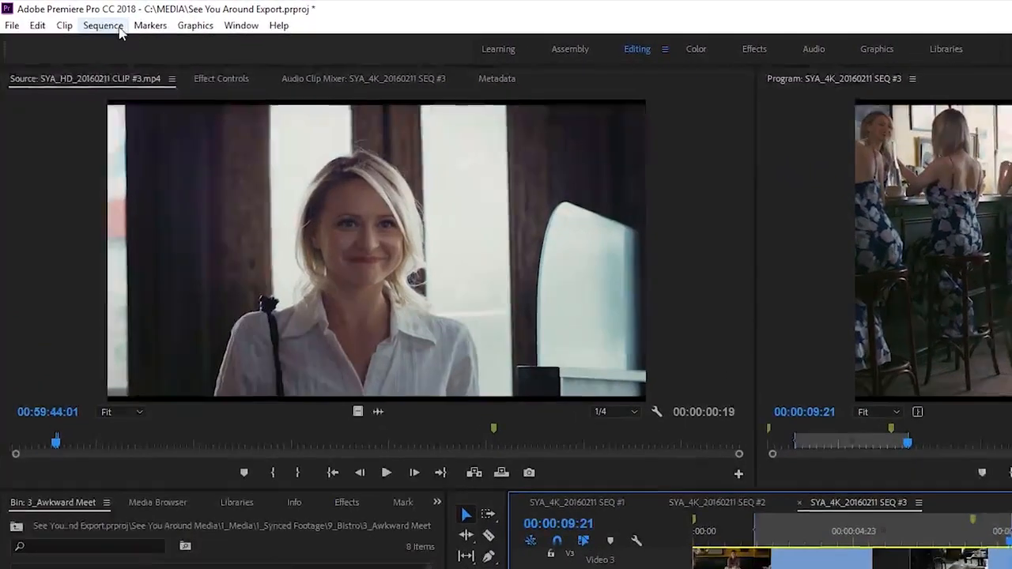
- Review the sequence settings, including frame size, timebase and preview format, and close them without changes
left_click(70, 16)
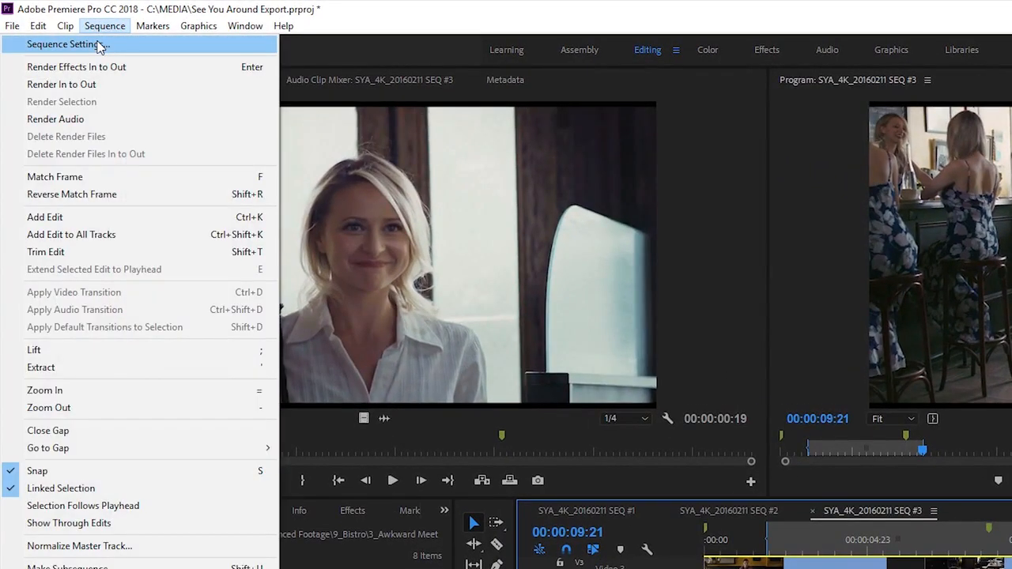
left_click(99, 45)
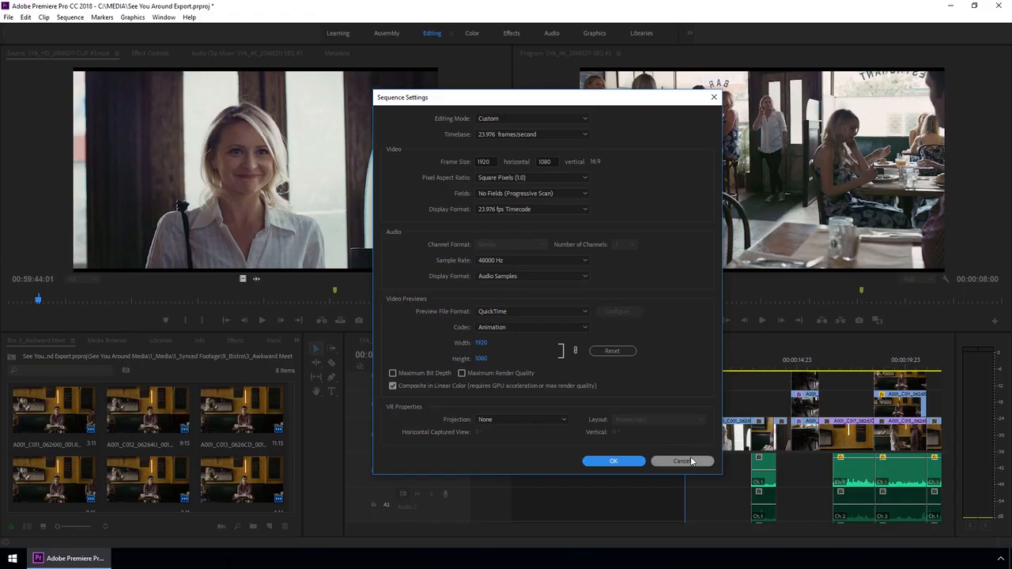
left_click(710, 557)
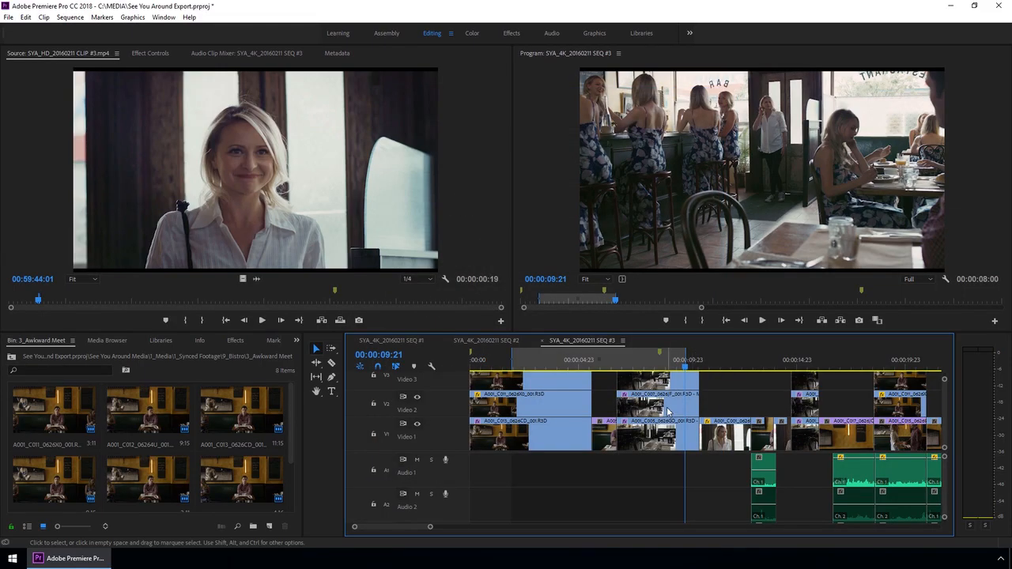
- Open the media export settings for the sequence's marked range
left_click(10, 21)
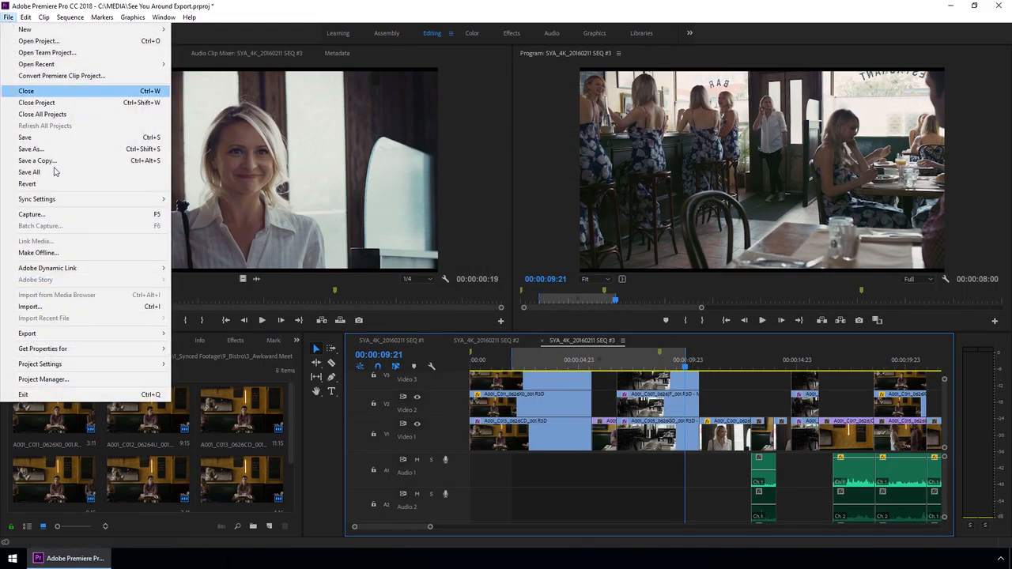
mouse_move(132, 338)
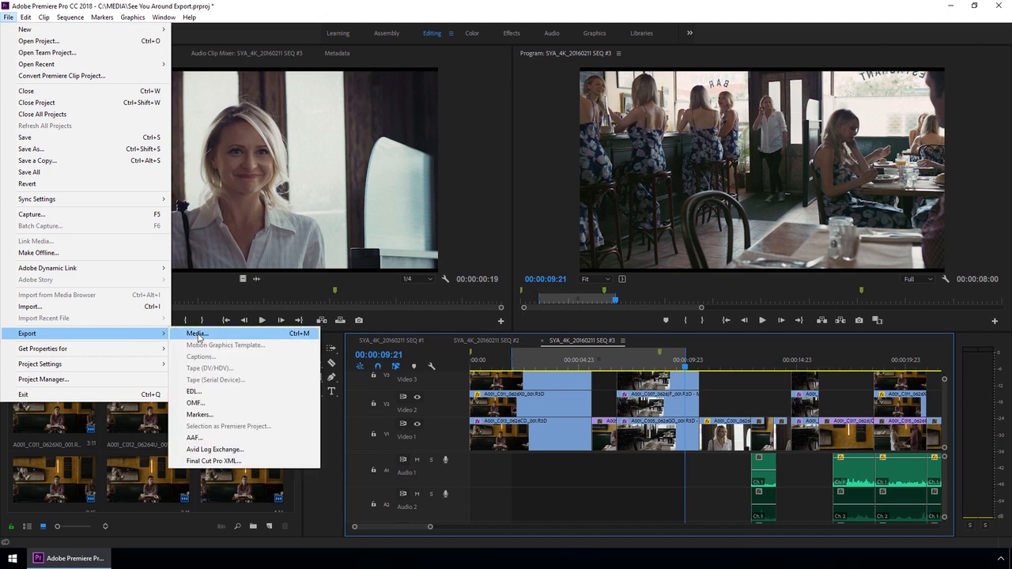
left_click(198, 335)
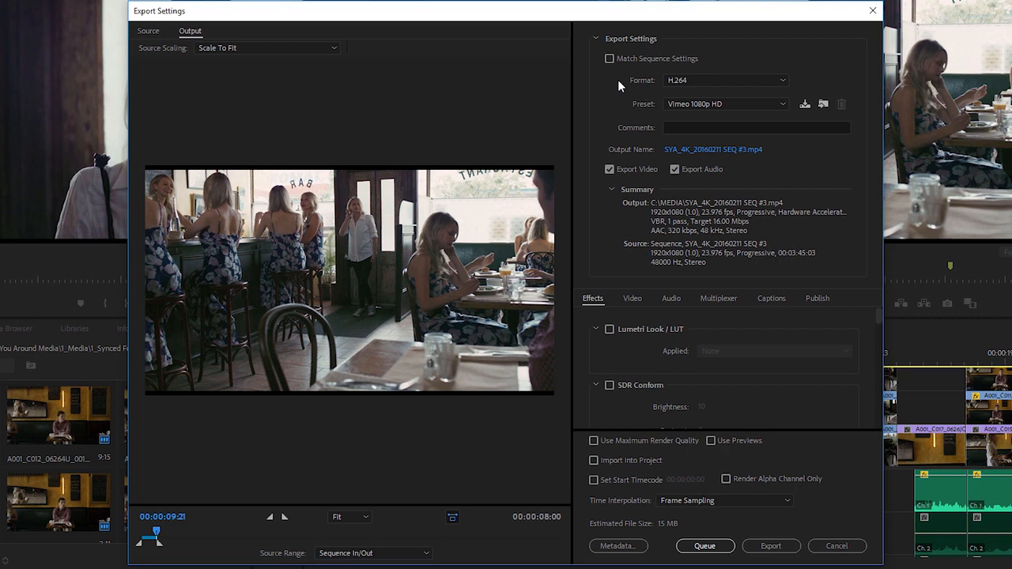
- Try the Match Sequence Settings option for the export and turn it off again
left_click(609, 60)
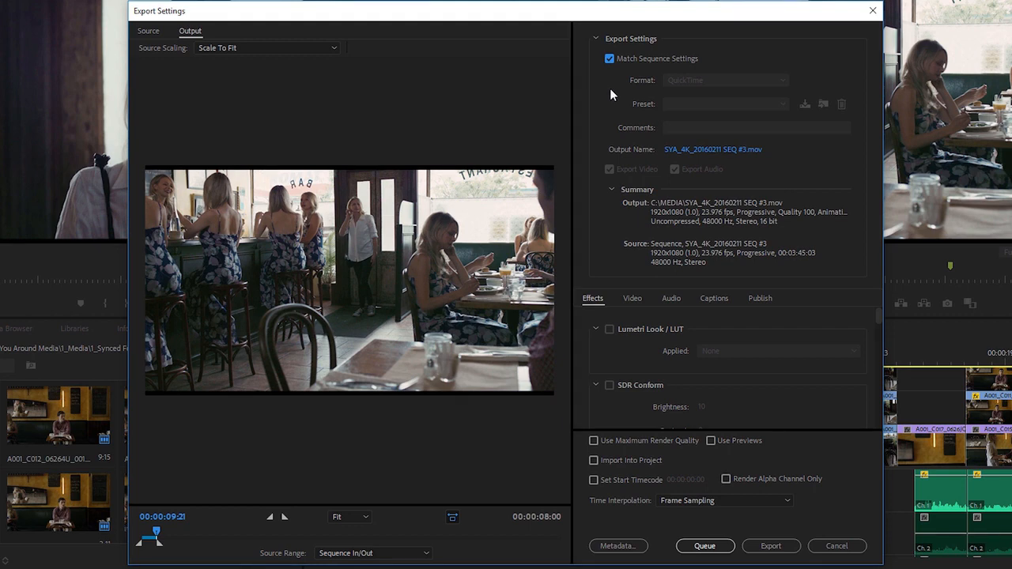
left_click(608, 58)
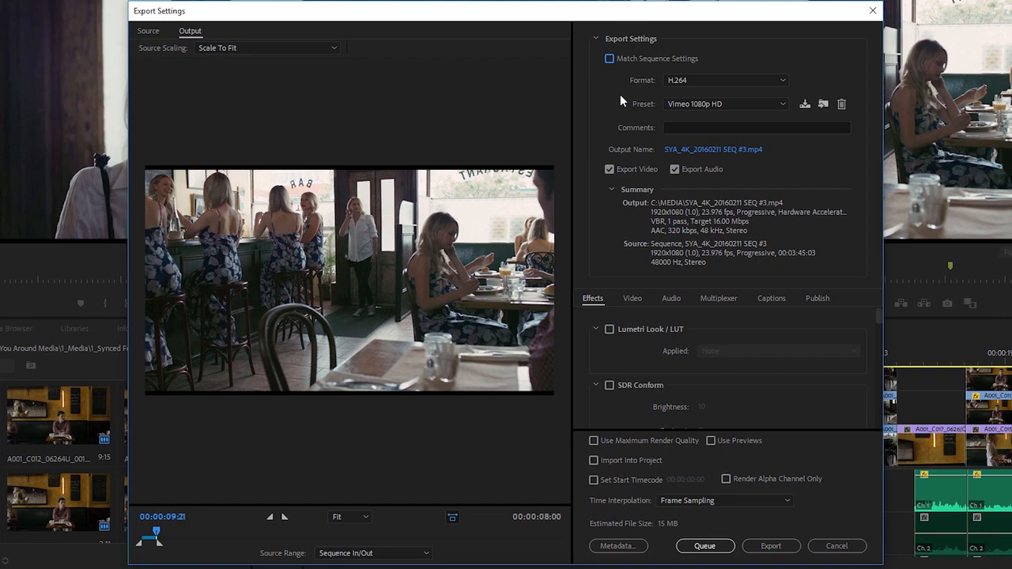
- Choose H.264 as the export format with the YouTube 1080p HD preset
left_click(683, 80)
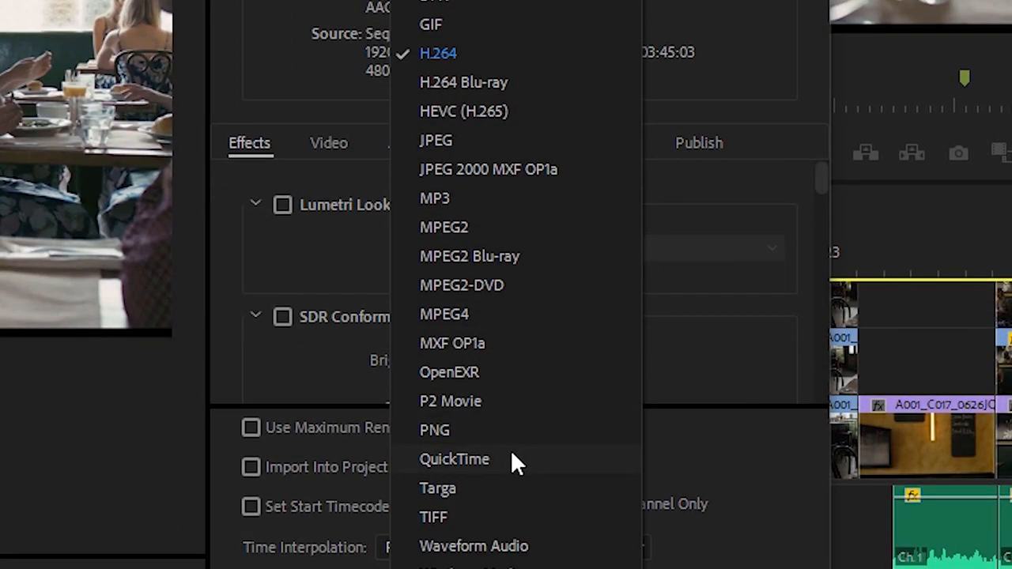
left_click(493, 54)
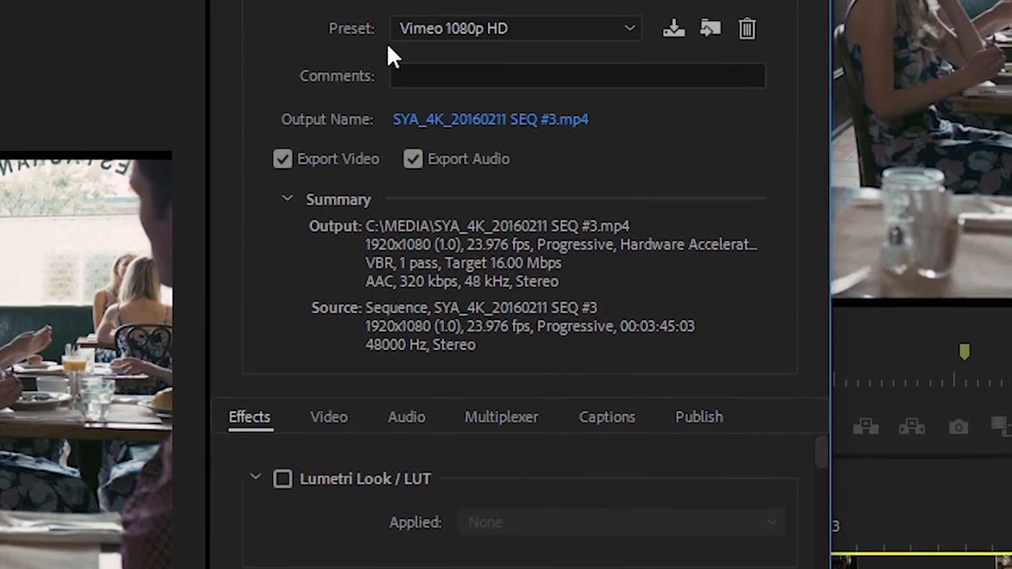
left_click(529, 29)
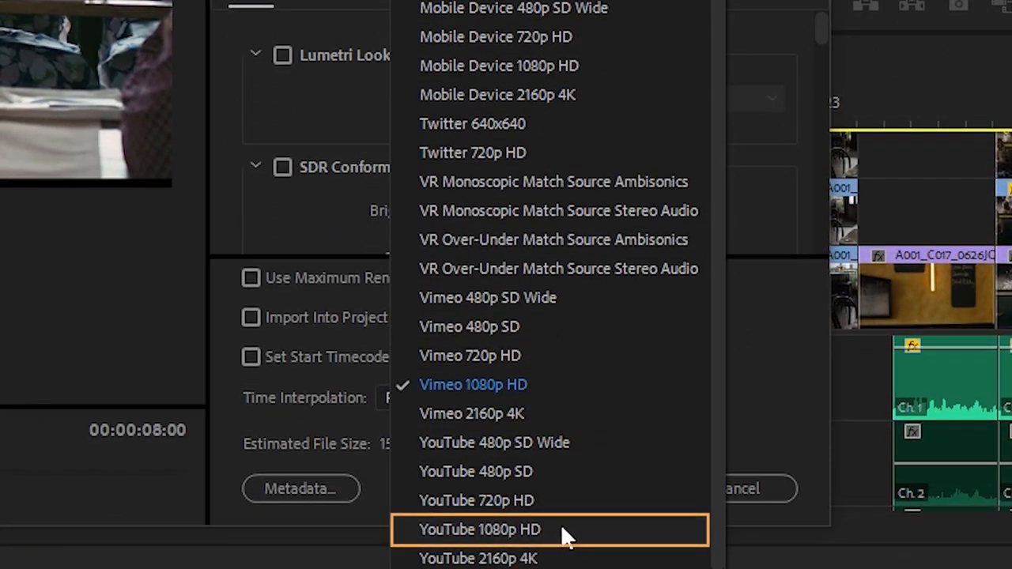
left_click(566, 535)
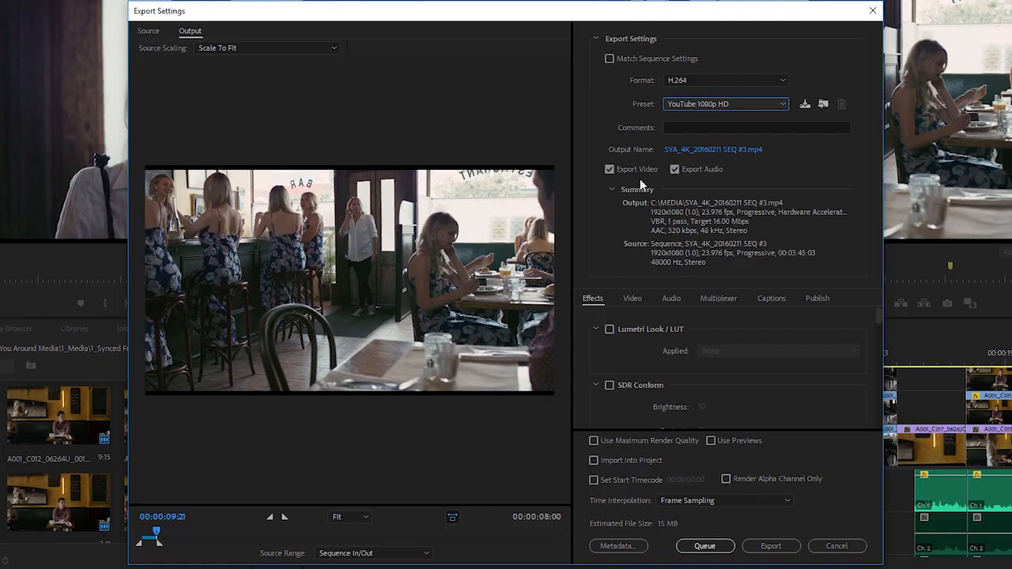
- Name the output file Final Output and save it as an mp4 in the MEDIA folder
left_click(722, 150)
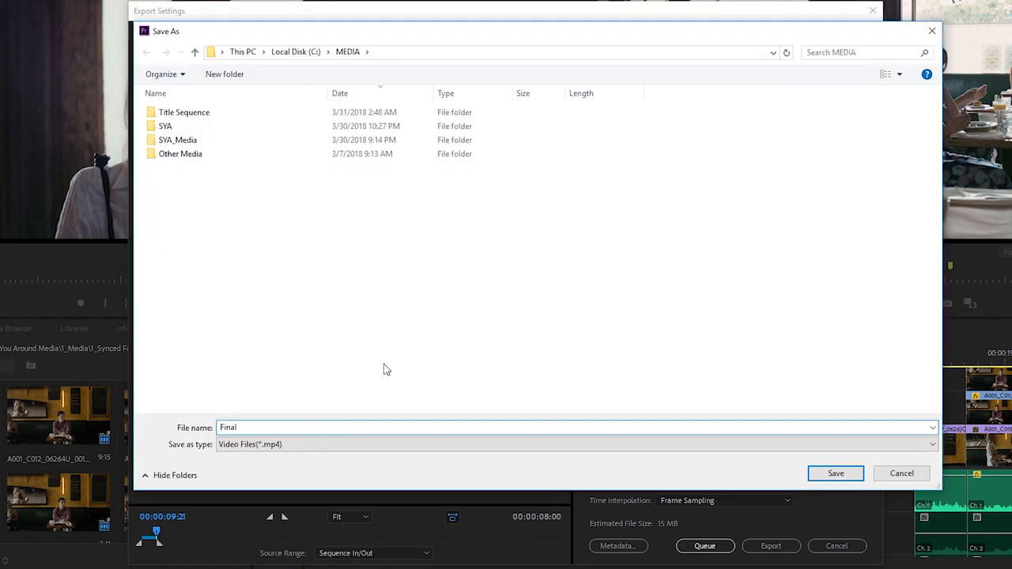
type("Output")
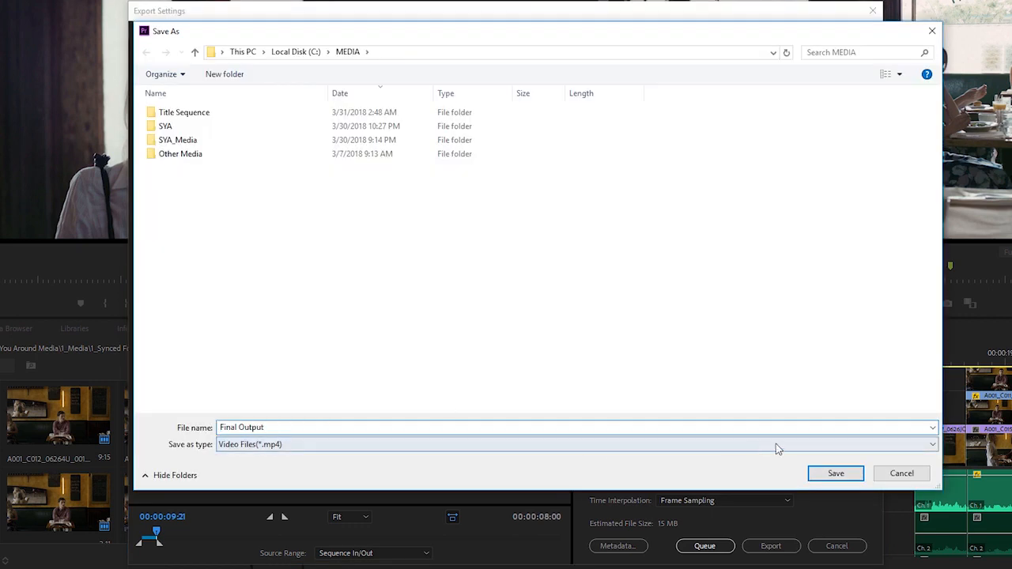
left_click(829, 473)
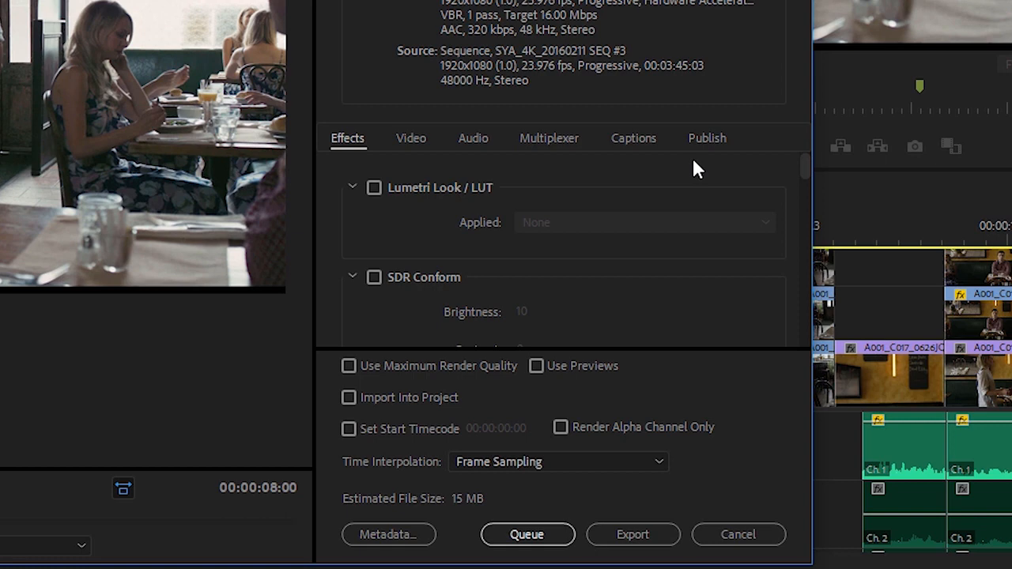
- Examine the export's video, audio, multiplexer, captions and publish settings
left_click(410, 141)
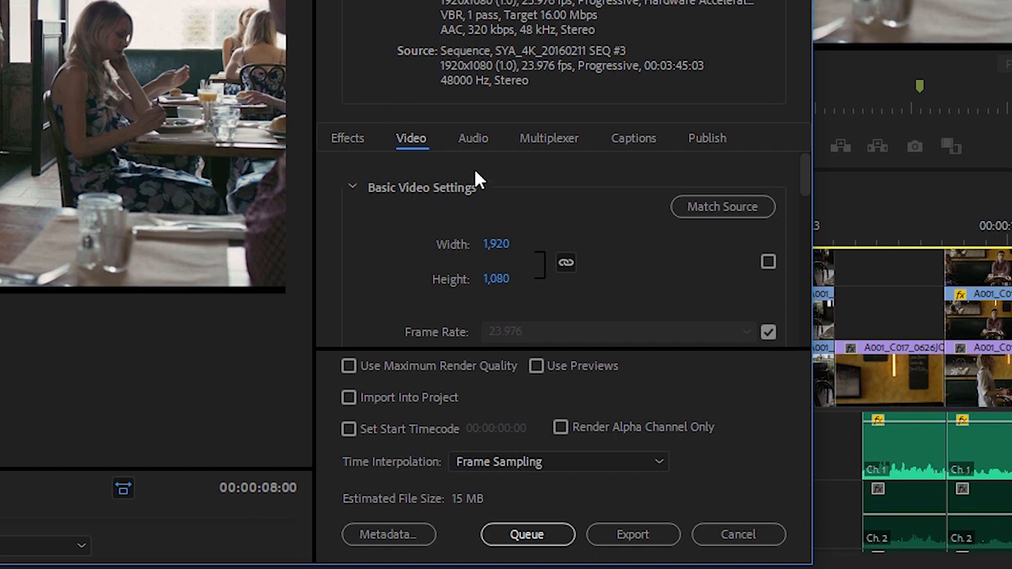
left_click_drag(804, 186, 757, 190)
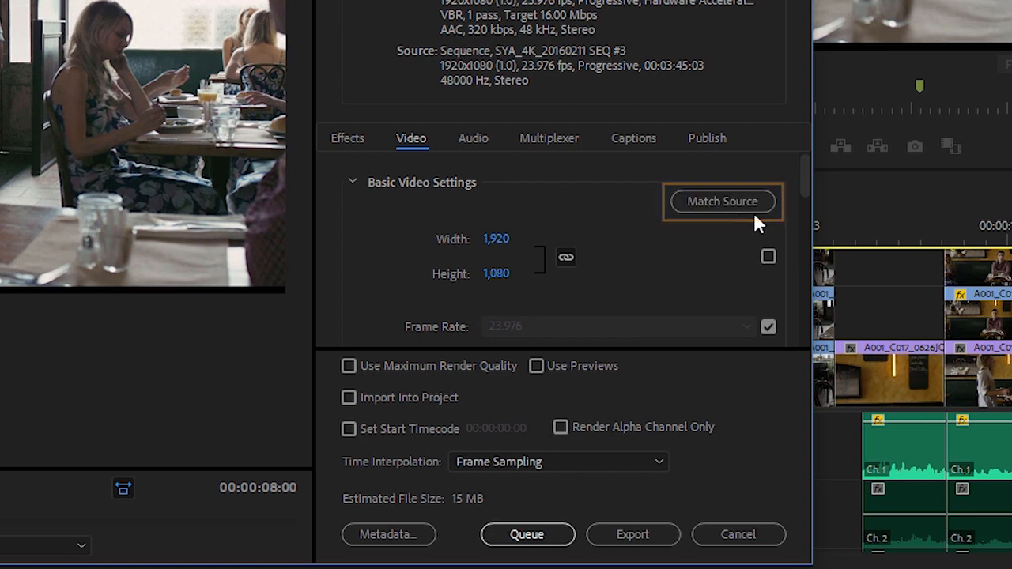
left_click_drag(805, 190, 799, 258)
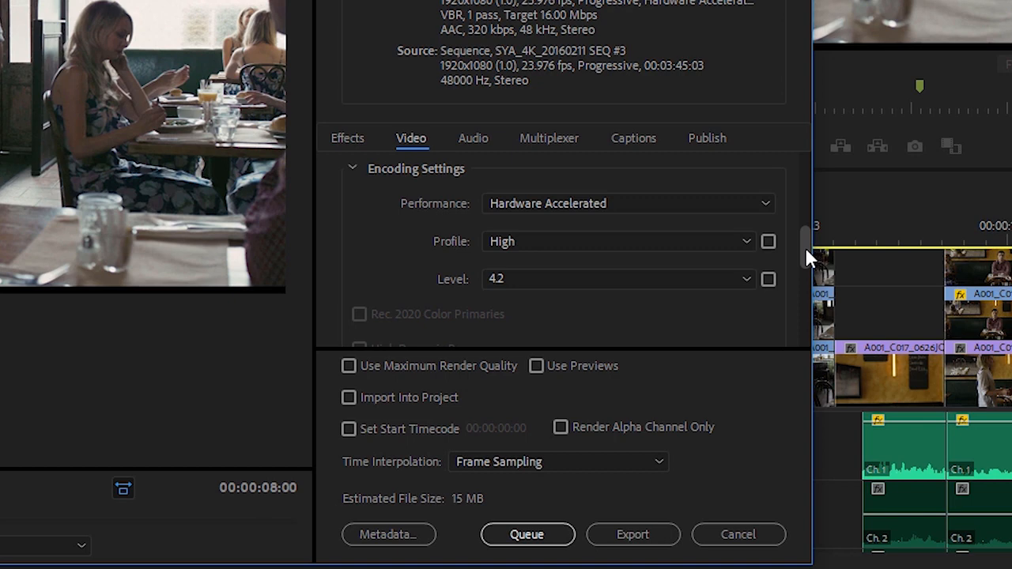
scroll(510, 162, "down", 5)
left_click(482, 146)
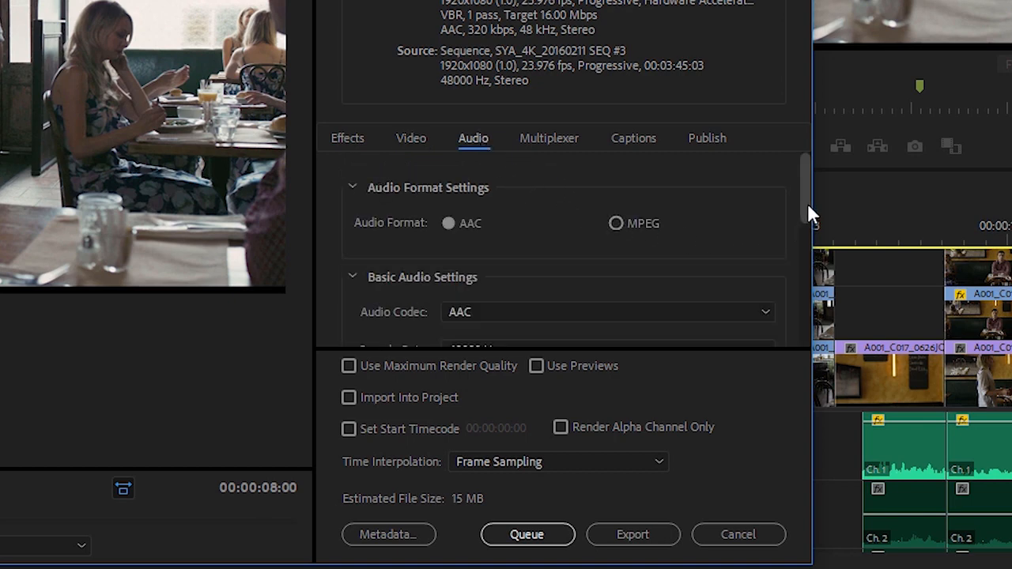
left_click_drag(806, 210, 810, 235)
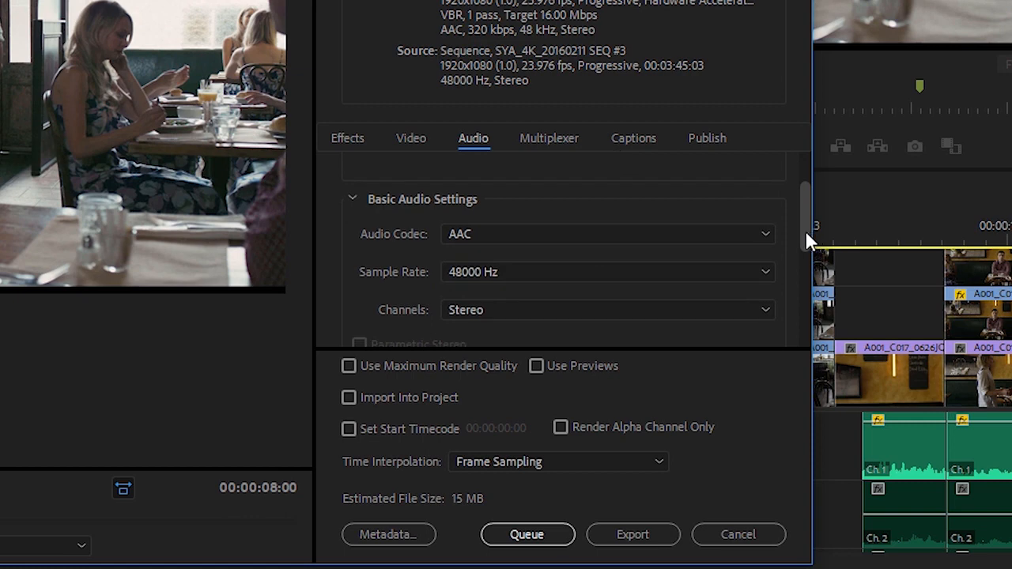
left_click(556, 147)
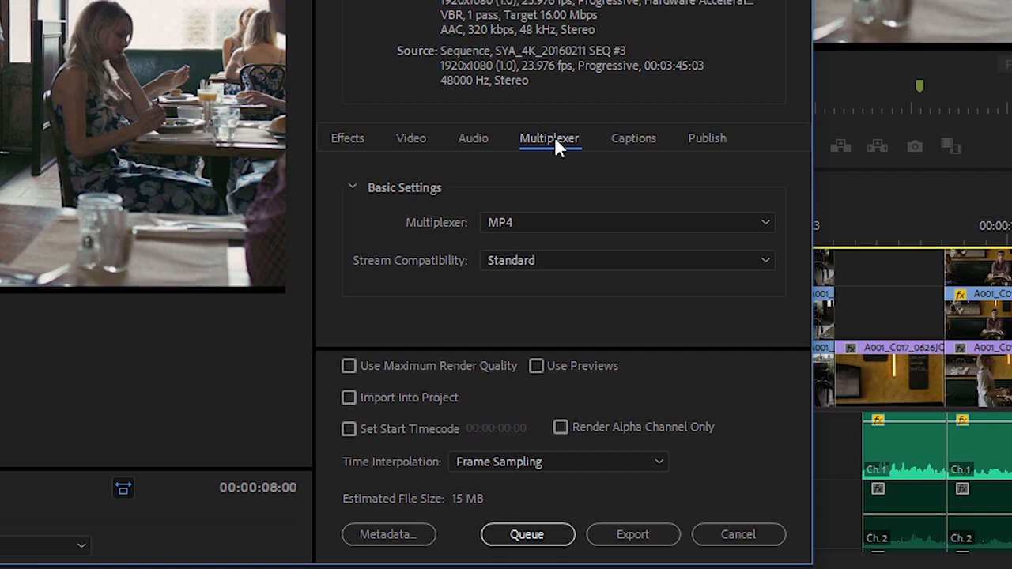
left_click(623, 139)
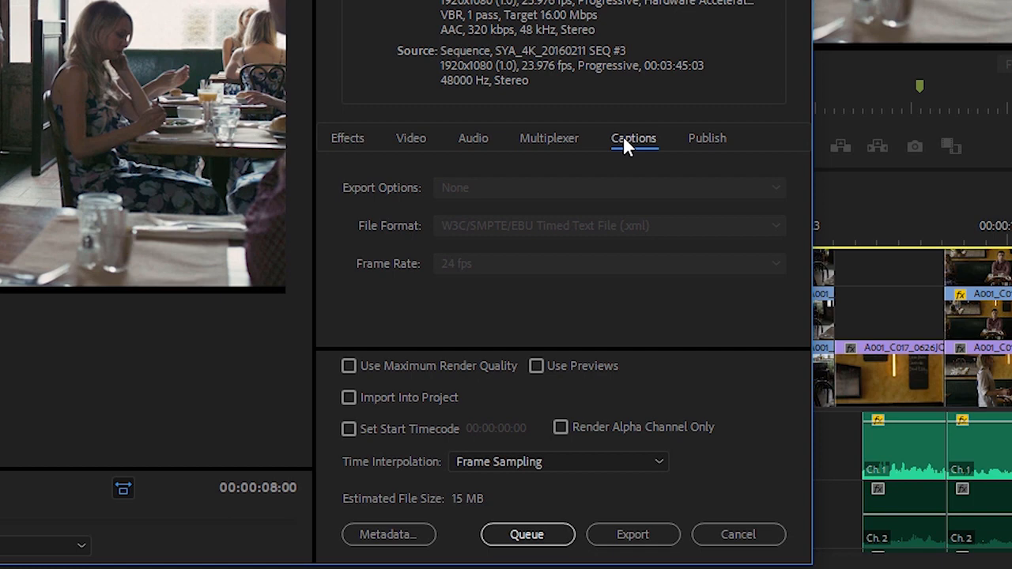
left_click(715, 148)
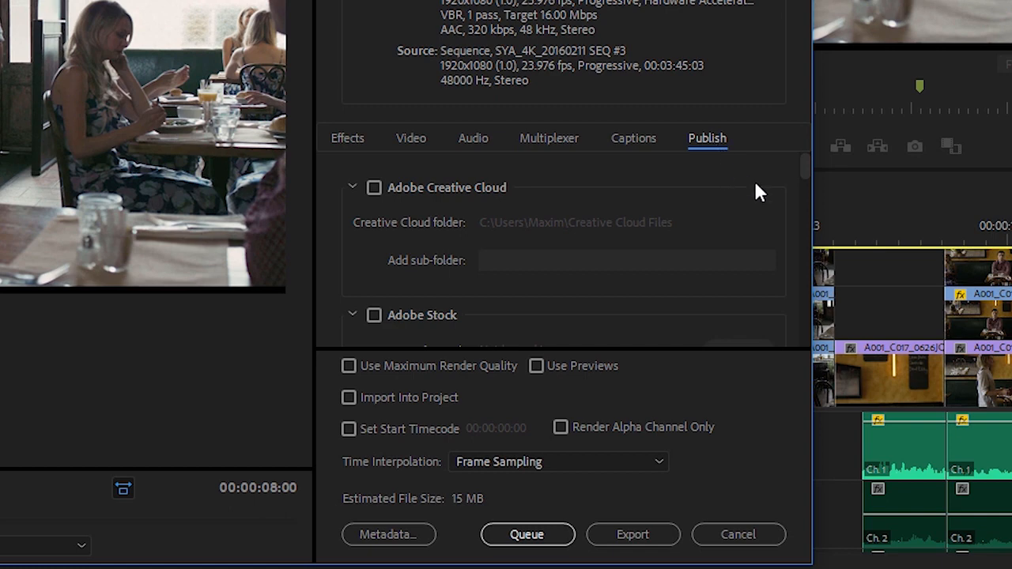
left_click_drag(801, 161, 799, 176)
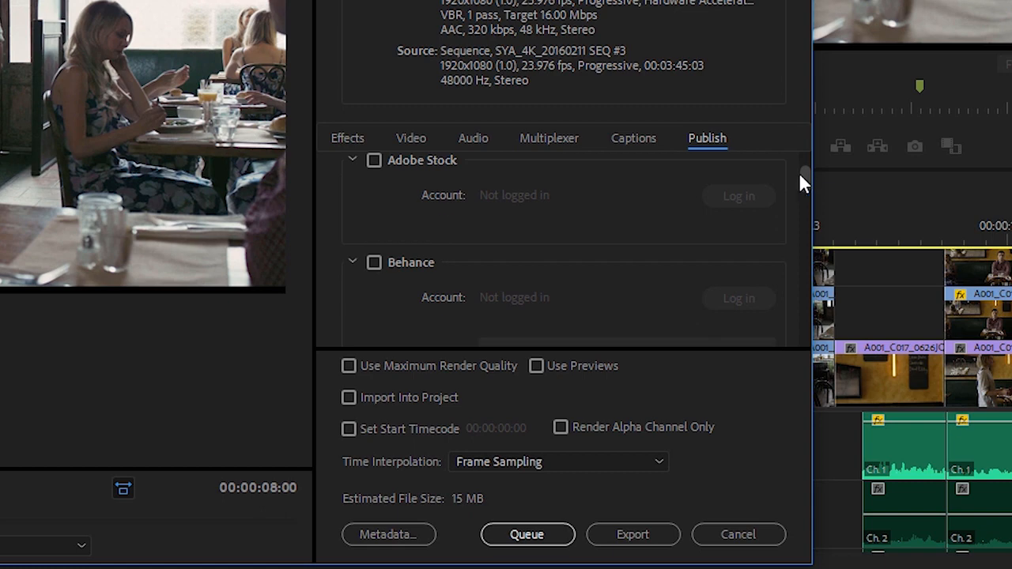
- Try the Video Limiter export effect and turn it off again
left_click(349, 138)
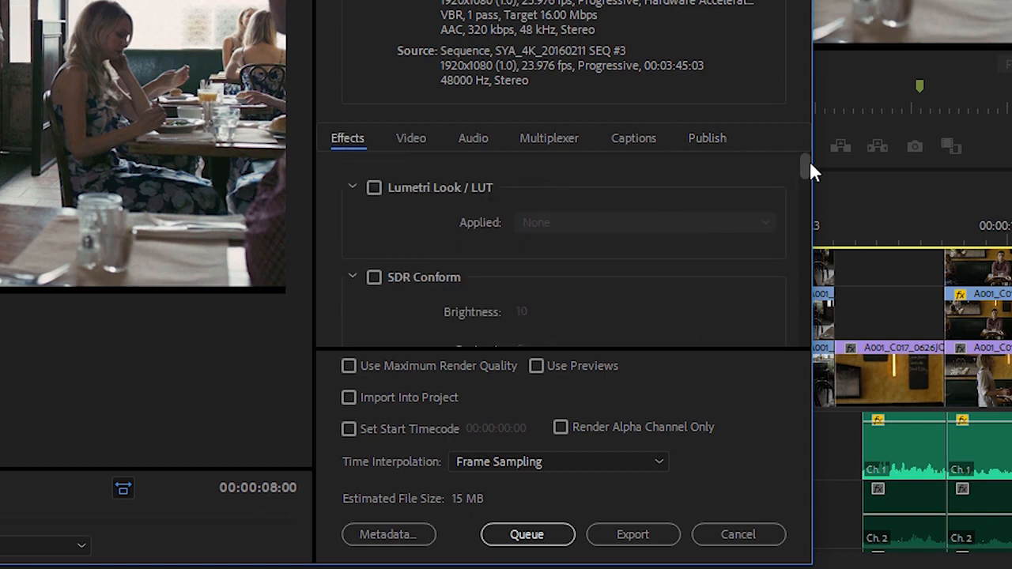
left_click_drag(807, 161, 807, 294)
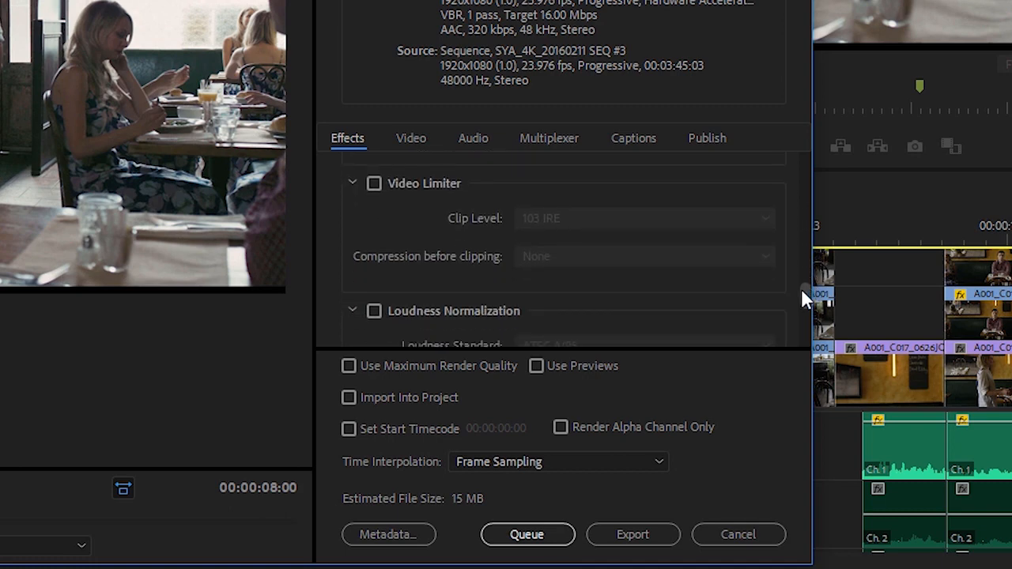
left_click(373, 185)
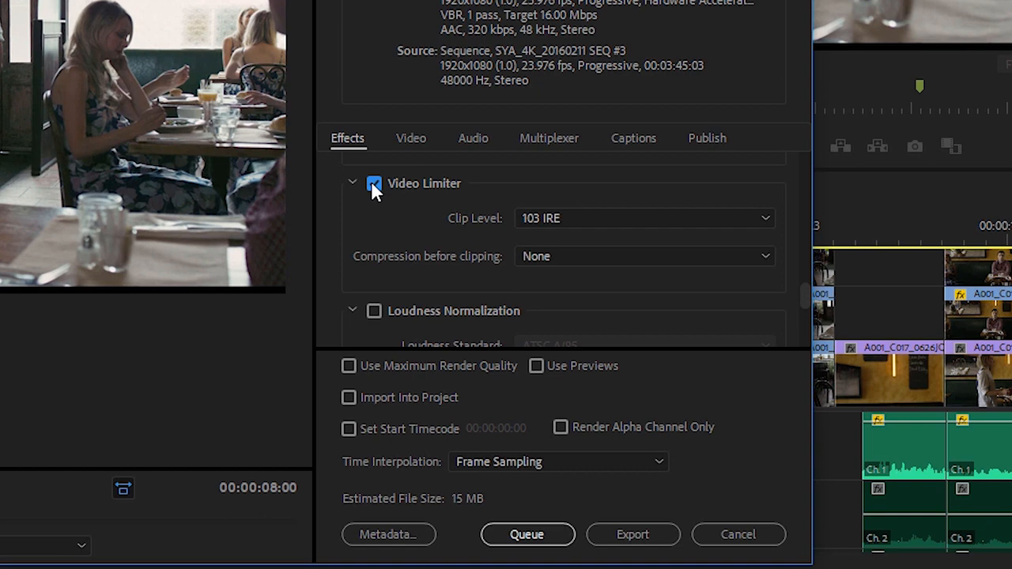
left_click(373, 184)
- Try the Lumetri Look / LUT export effect, browse its looks without picking one, and turn it off again
left_click_drag(801, 293, 800, 150)
left_click(374, 188)
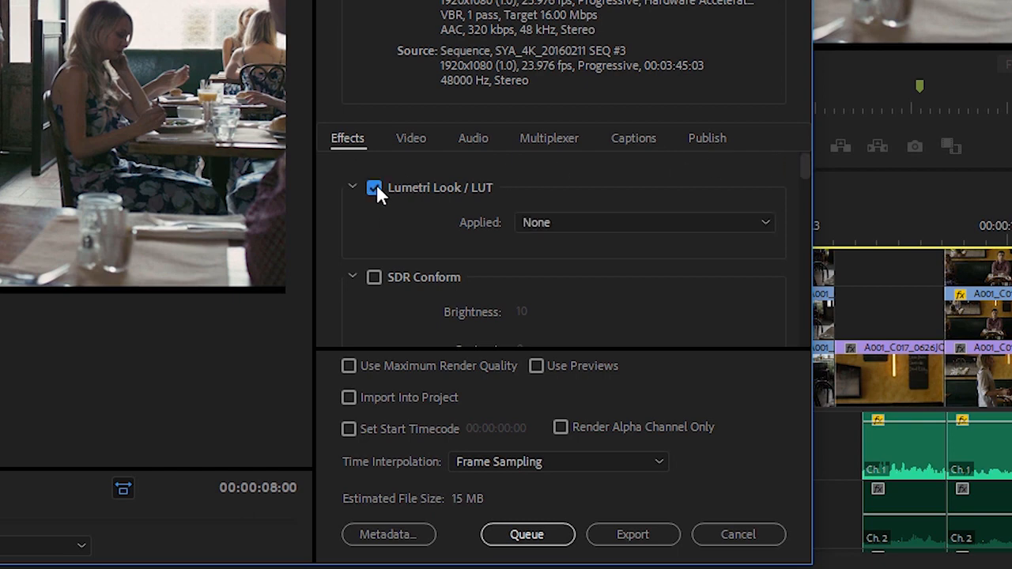
left_click(534, 221)
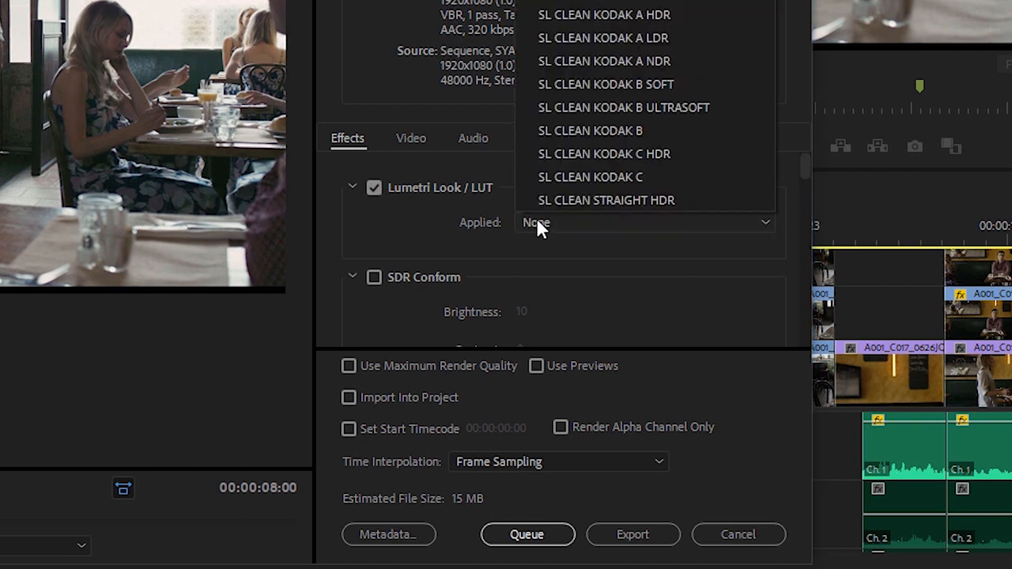
left_click(406, 223)
left_click(374, 188)
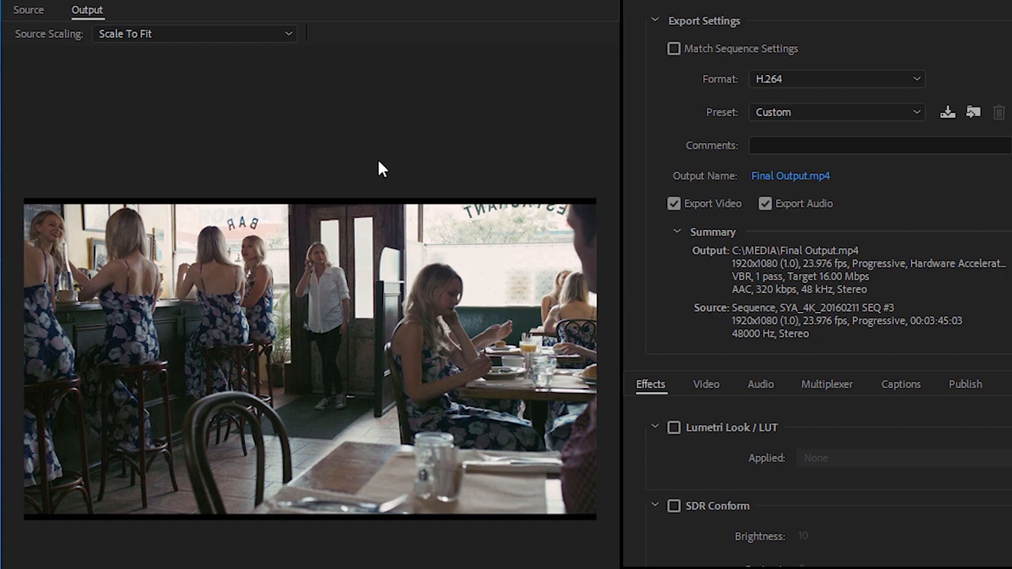
- Try cropping the source video by 174 pixels at the top and 32 pixels at the bottom, and preview the output
left_click(30, 11)
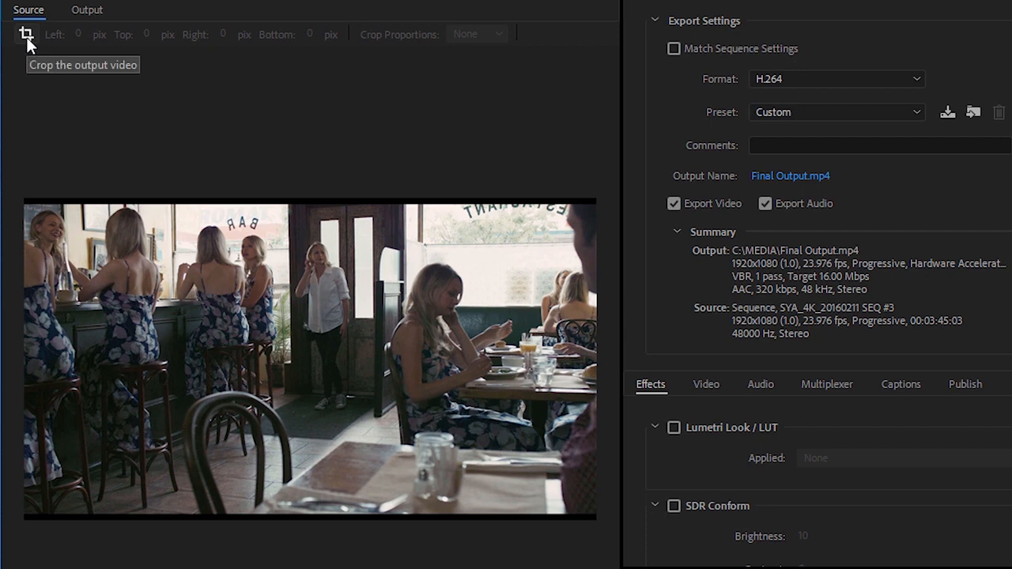
left_click(26, 35)
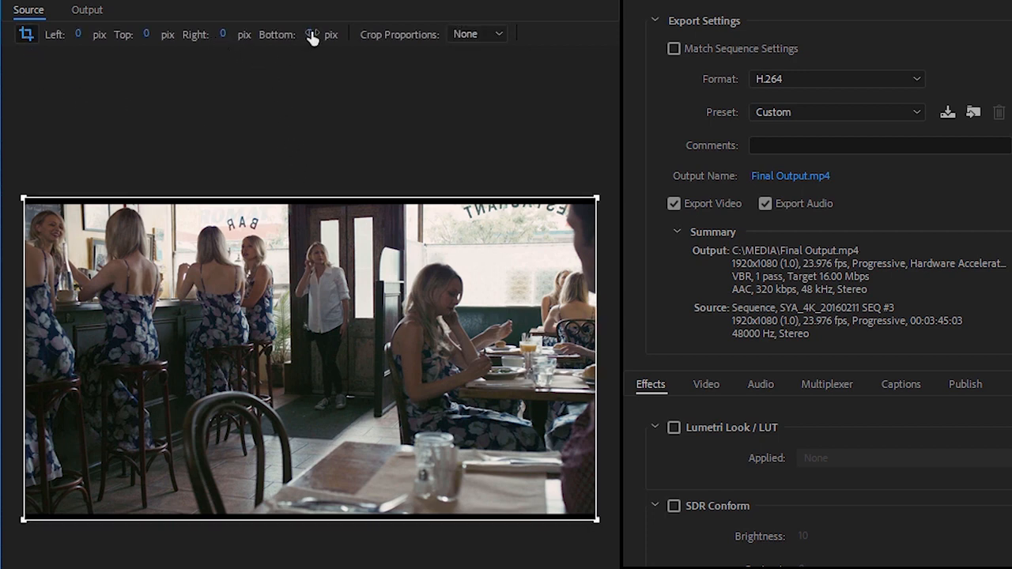
left_click_drag(312, 38, 322, 34)
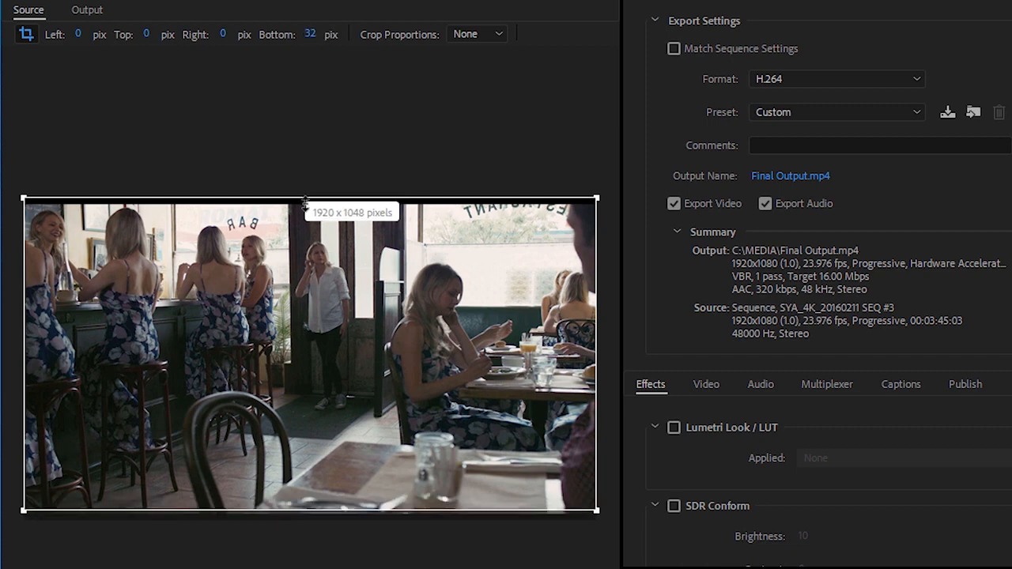
left_click_drag(304, 202, 294, 248)
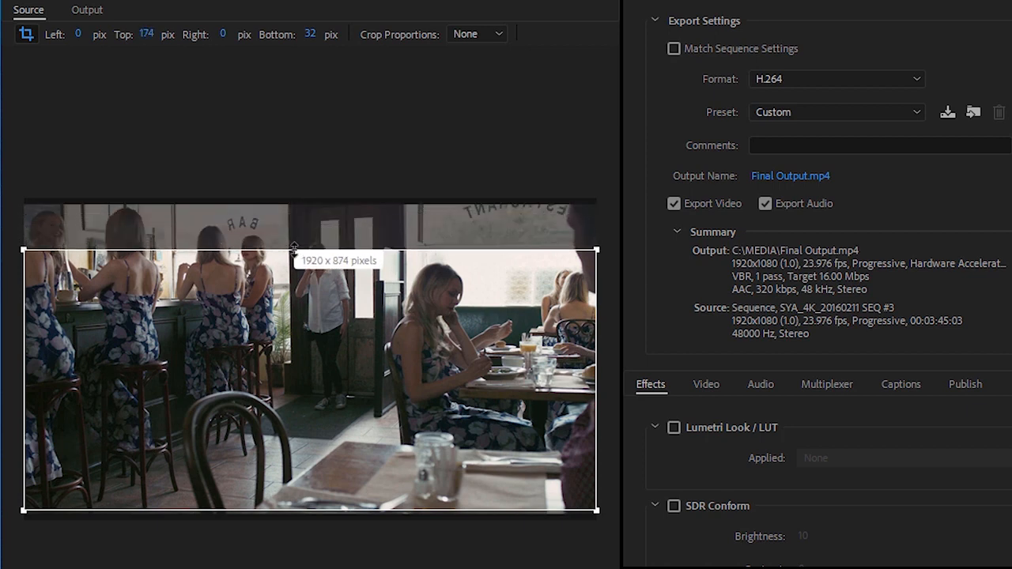
left_click(89, 11)
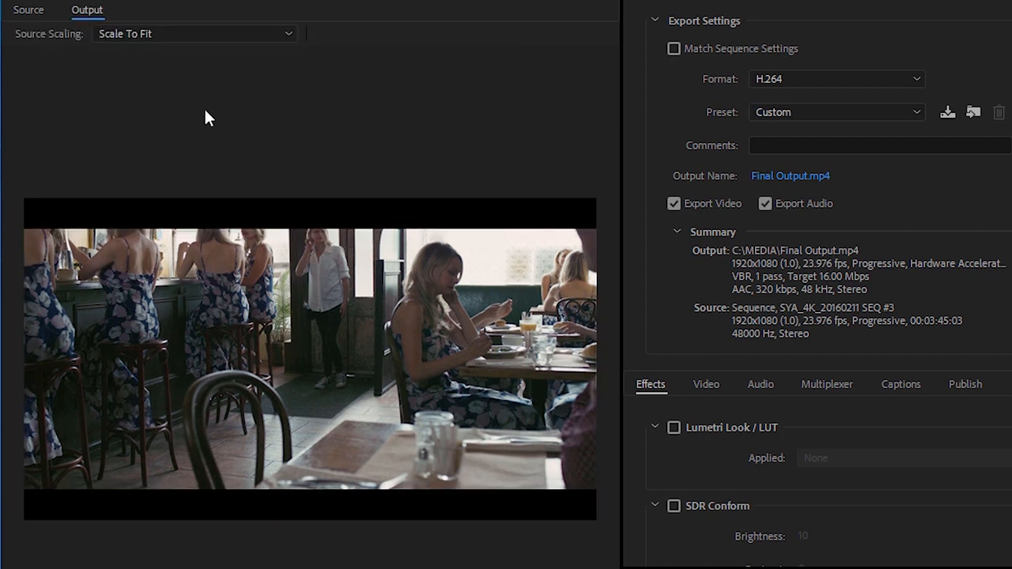
- Try Scale To Fill, Stretch To Fill and Scale To Fit With Black Borders as the source scaling of the cropped output
left_click(145, 35)
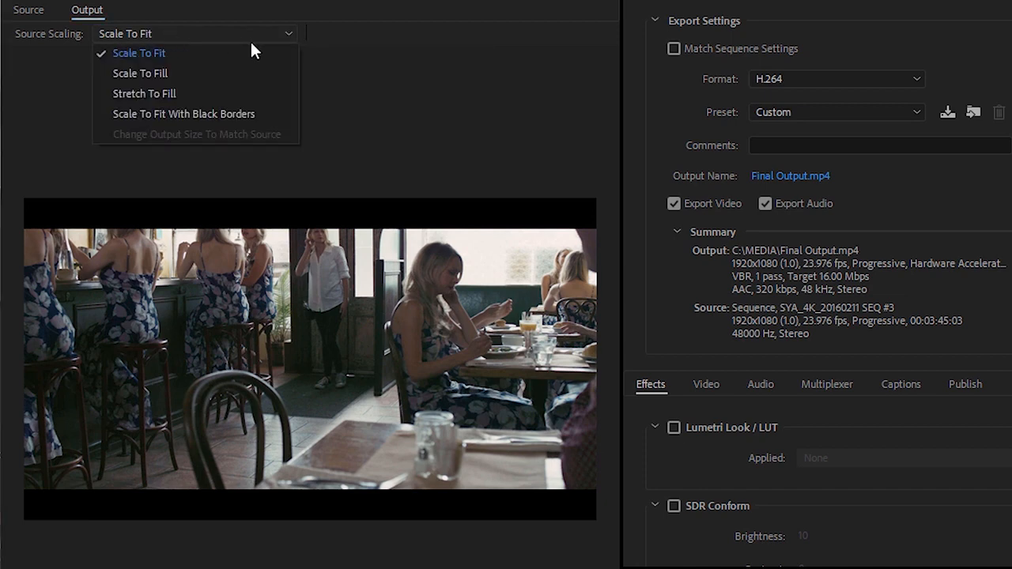
left_click(244, 66)
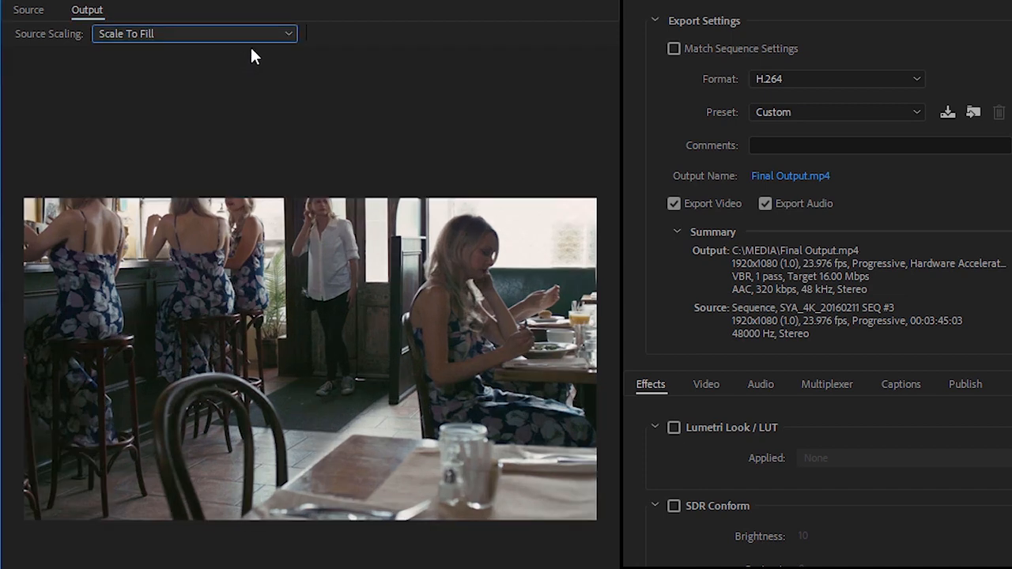
left_click(215, 39)
left_click(214, 93)
left_click(260, 34)
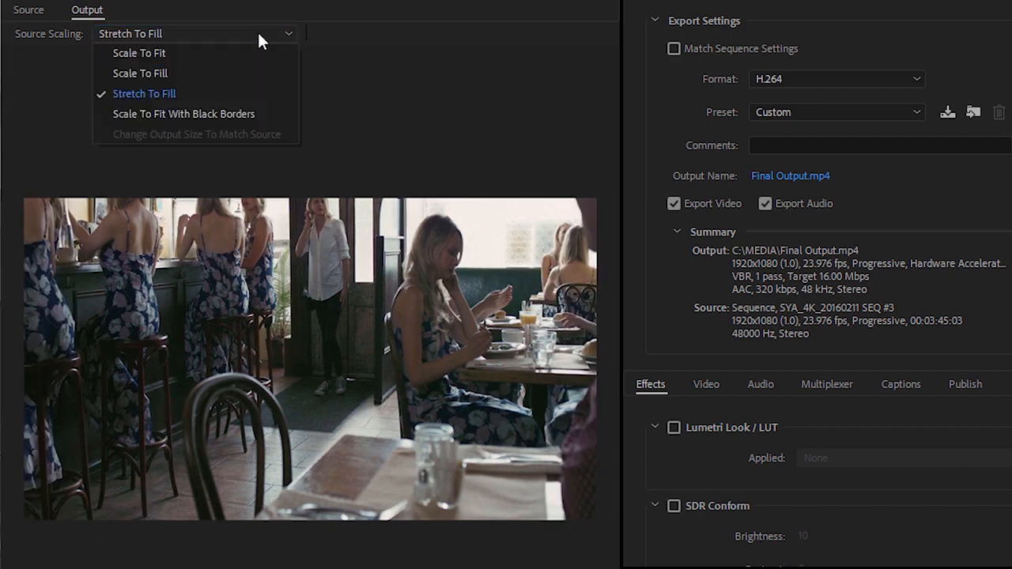
left_click(215, 114)
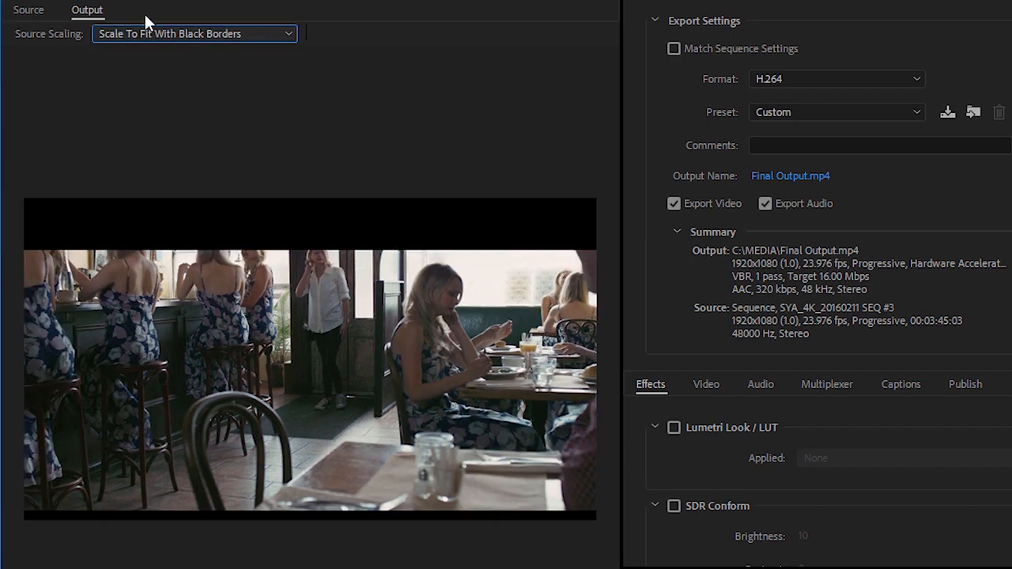
- Turn off the source crop and return to the output preview
left_click(29, 10)
left_click(27, 34)
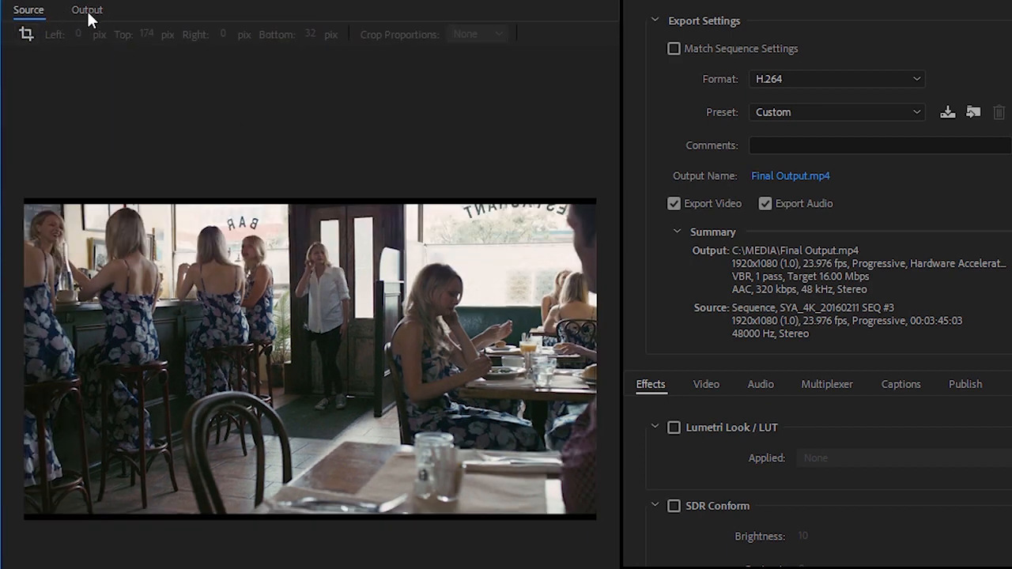
left_click(87, 11)
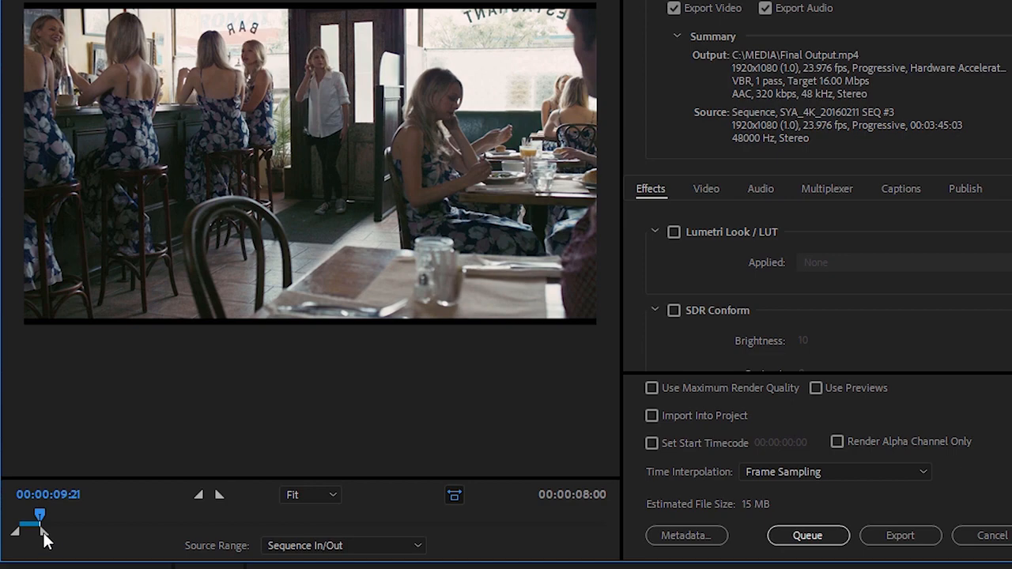
- Try a custom export range lasting 00:00:46:17 by moving the out point later and the in point slightly later
left_click_drag(44, 531, 154, 540)
mouse_move(14, 531)
left_mouse_down()
mouse_move(61, 531)
mouse_move(32, 534)
left_mouse_up()
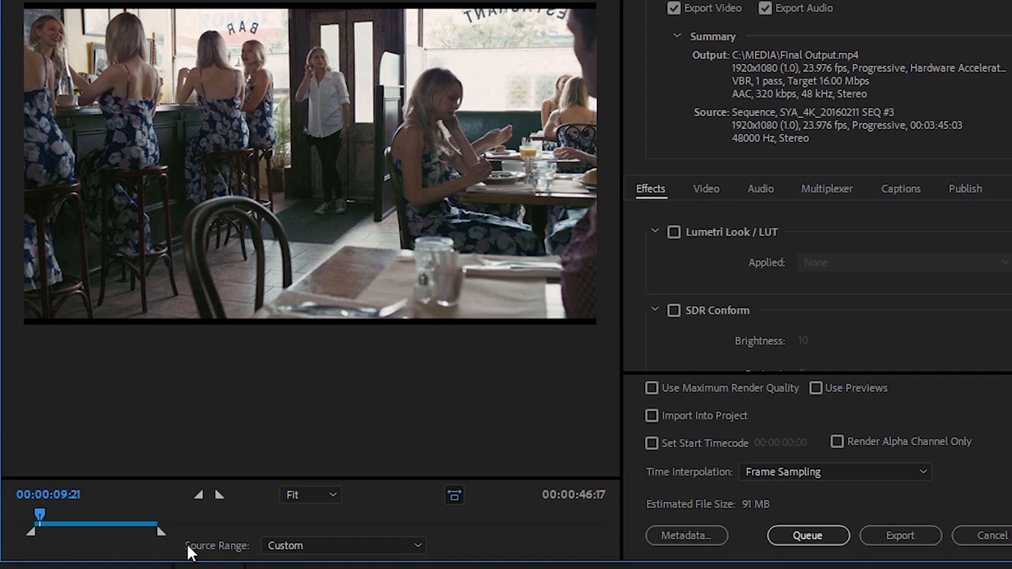
- Set the source range to Entire Sequence, enable Import Into Project and export the file
left_click(360, 547)
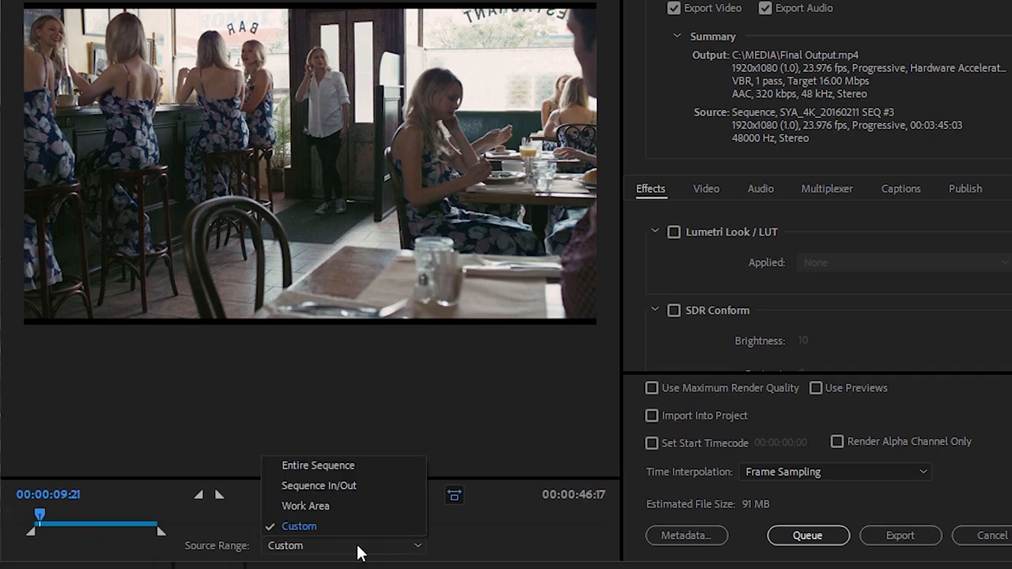
left_click(367, 467)
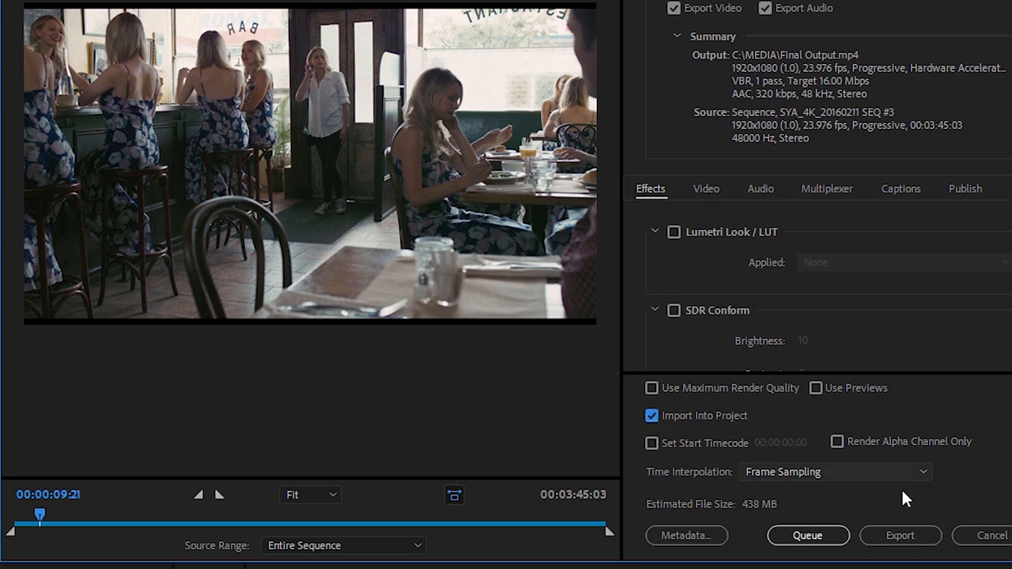
left_click(920, 537)
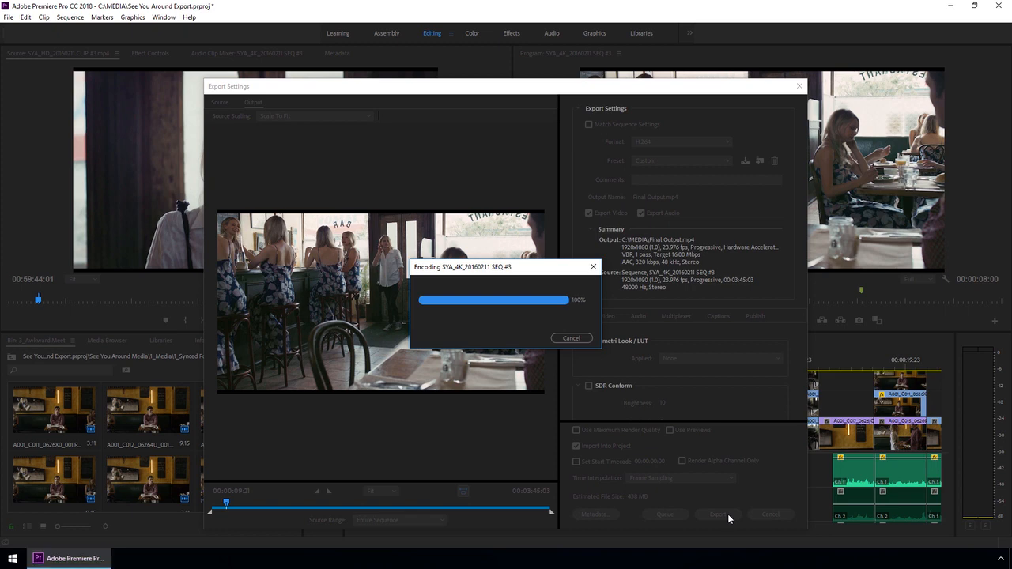
- Navigate up from the nested footage bin to the root of the See You Around Export project
left_click(10, 357)
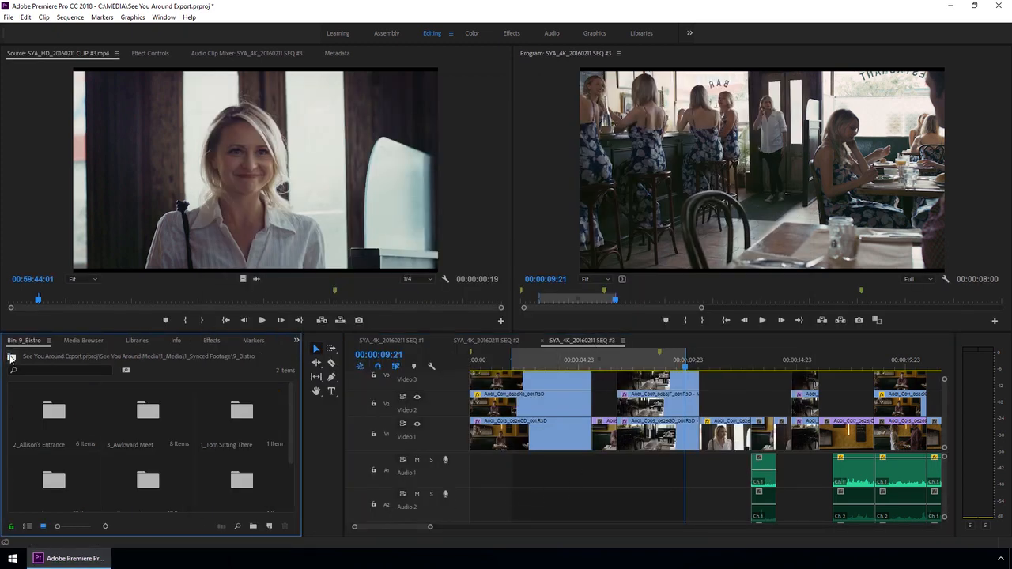
left_click(11, 357)
left_click(10, 357)
left_click(10, 357)
left_click(10, 357)
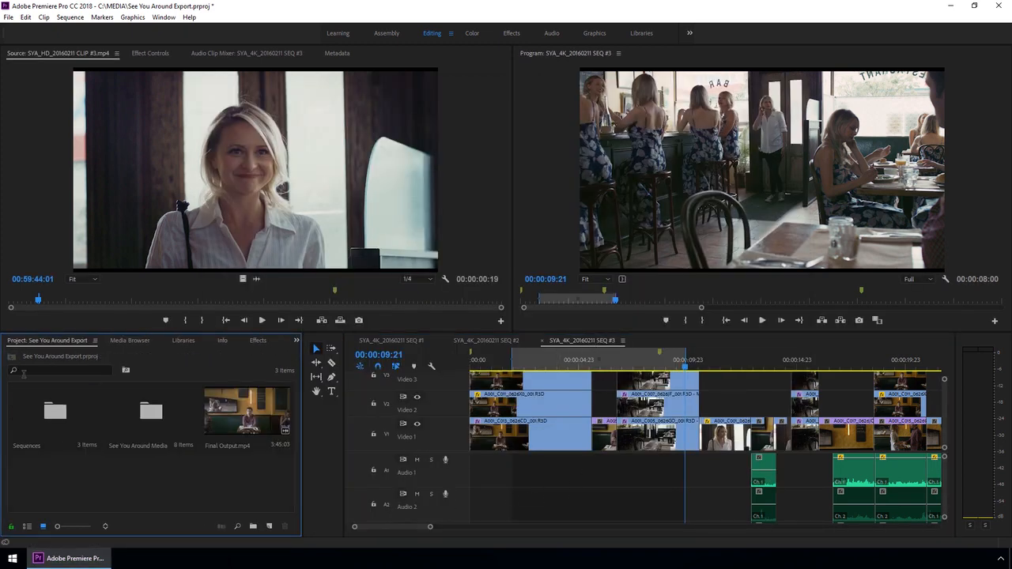
- Open the imported Final Output.mp4 clip in the Source Monitor and reveal its file in Explorer
left_click(247, 407)
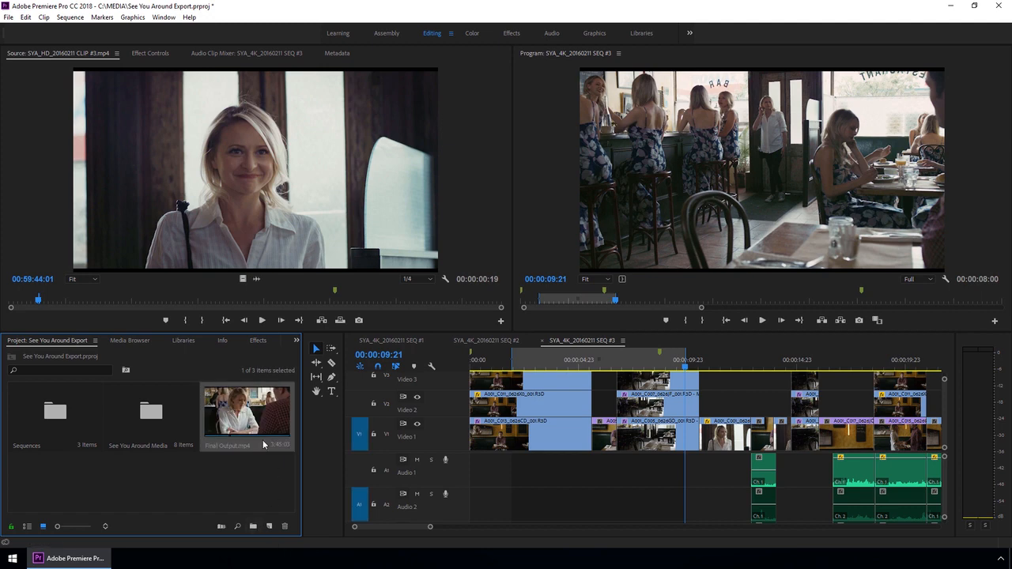
double_click(247, 407)
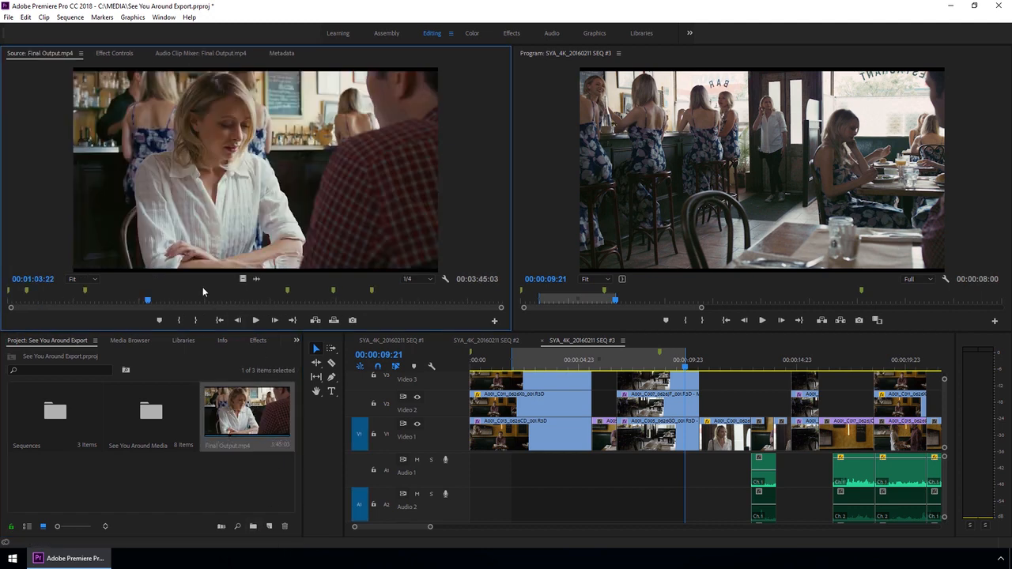
right_click(225, 404)
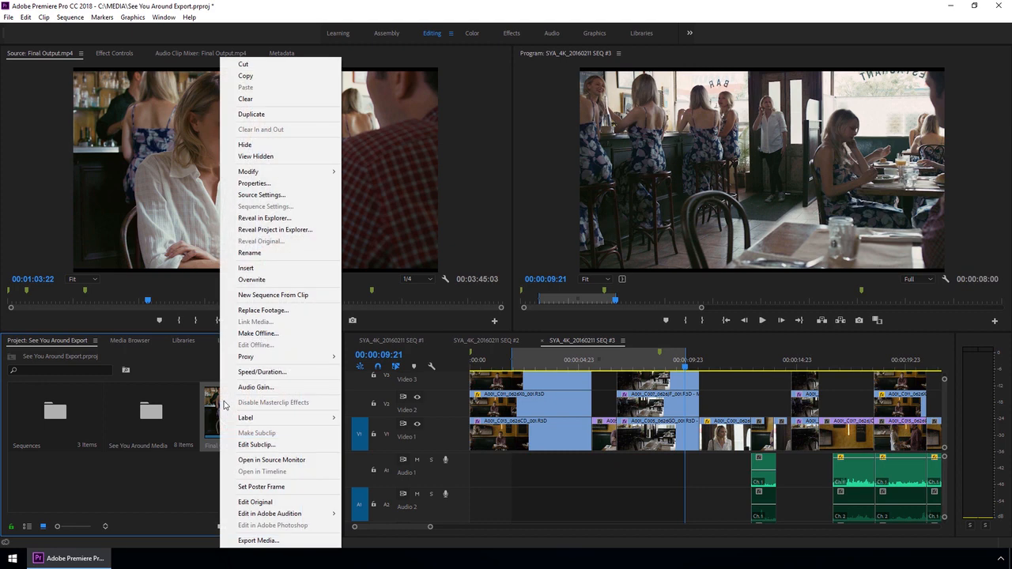
left_click(298, 219)
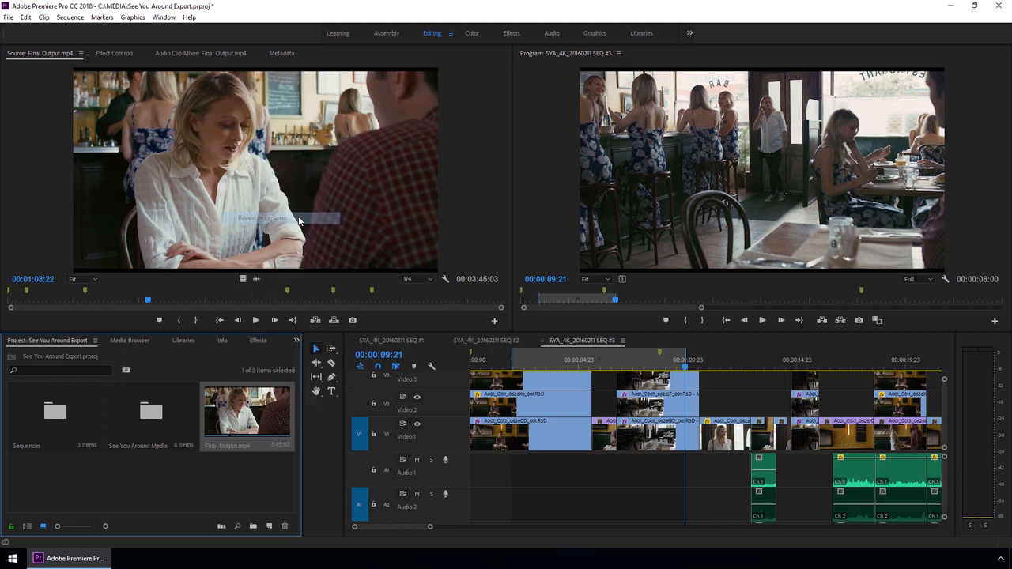